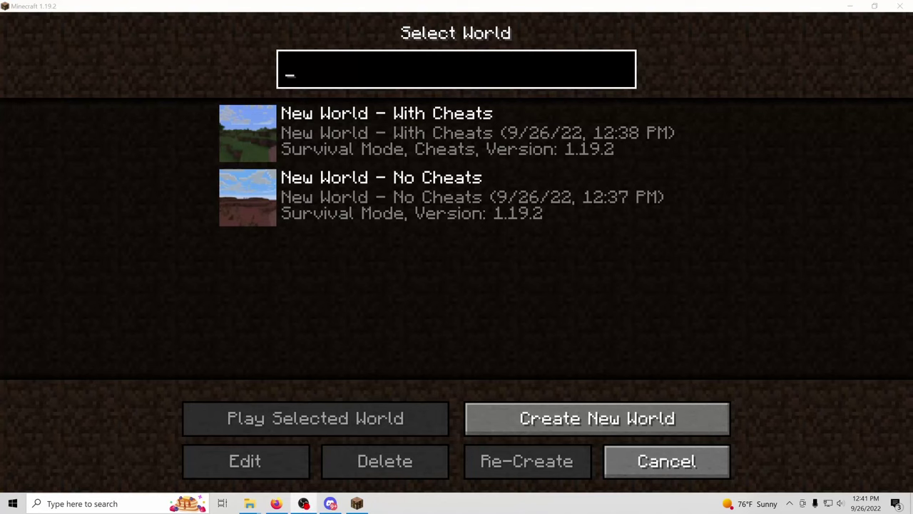
Switch to Firefox, close the unneeded tabs, and open the playit.gg website.
click(83, 269)
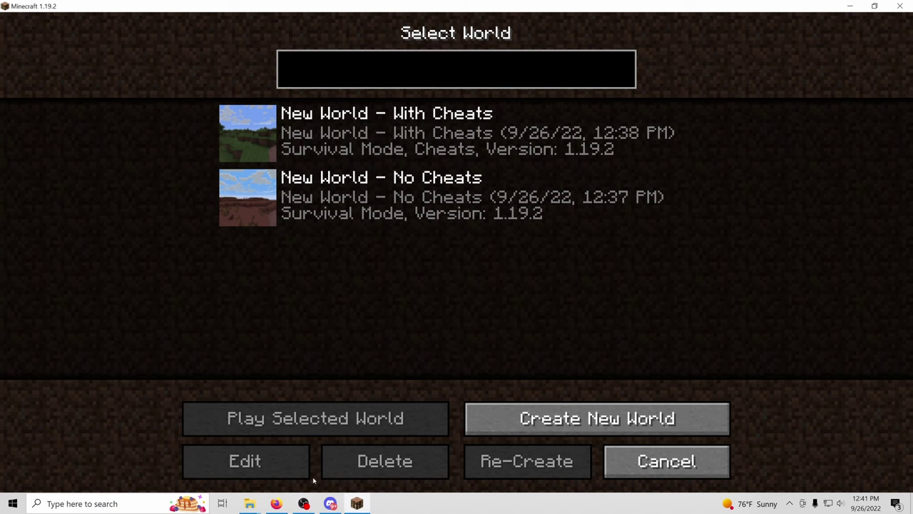
click(276, 502)
key(ctrl+w)
key(ctrl+w)
key(ctrl+w)
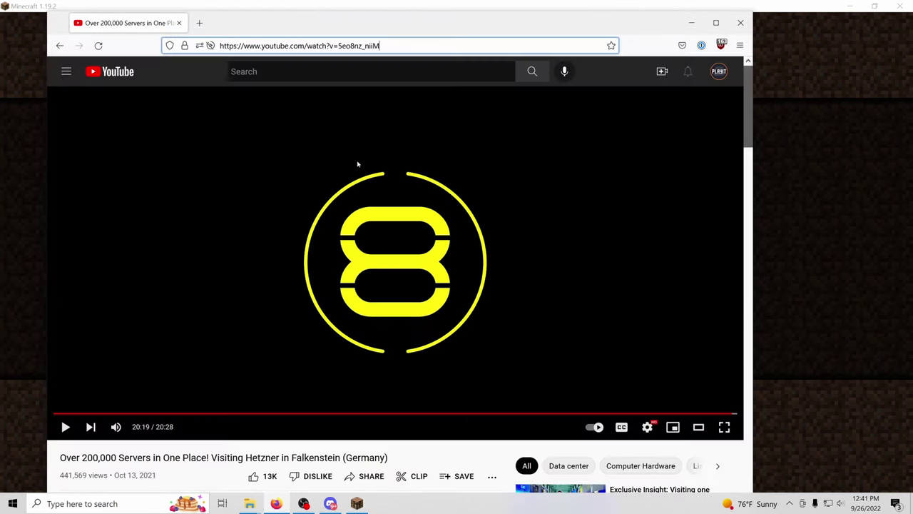
key(ctrl+l)
text(playit)
key(Return)
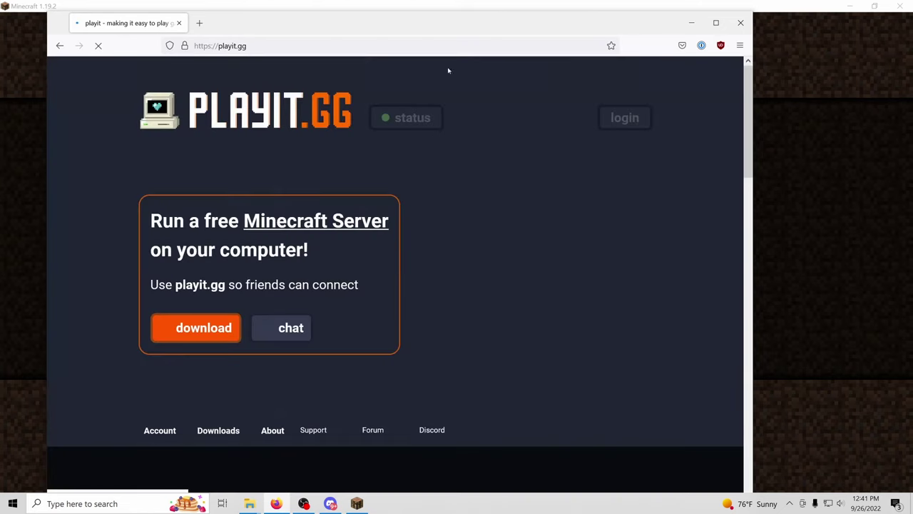
Download the 64-bit Windows version of playit and run the downloaded playit-0.9.3-signed.exe.
click(211, 325)
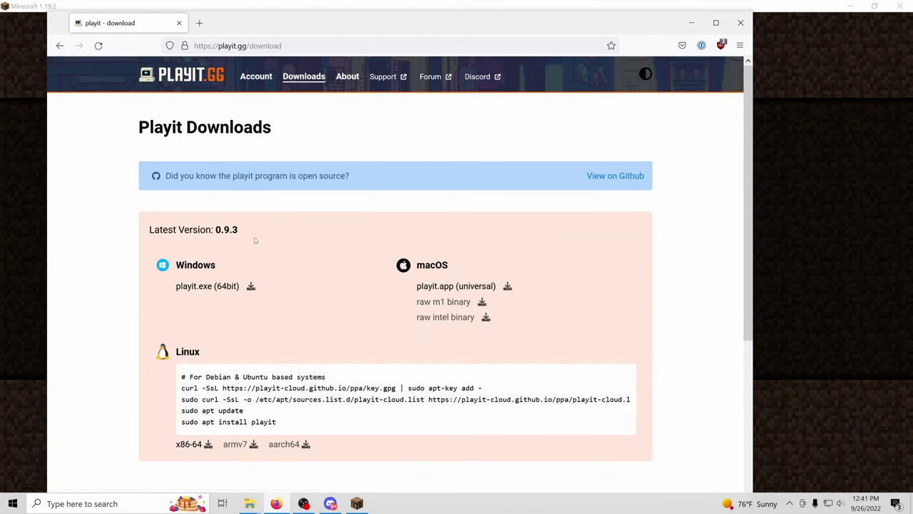
click(215, 289)
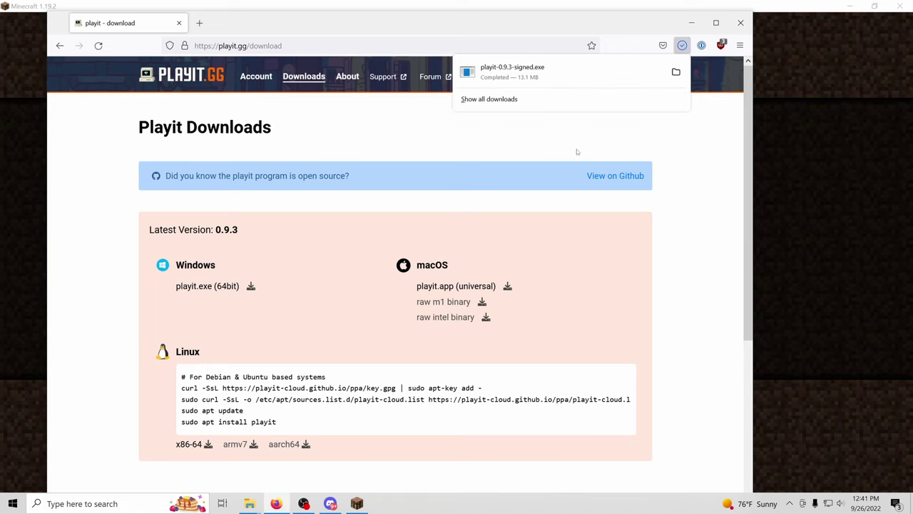
click(575, 80)
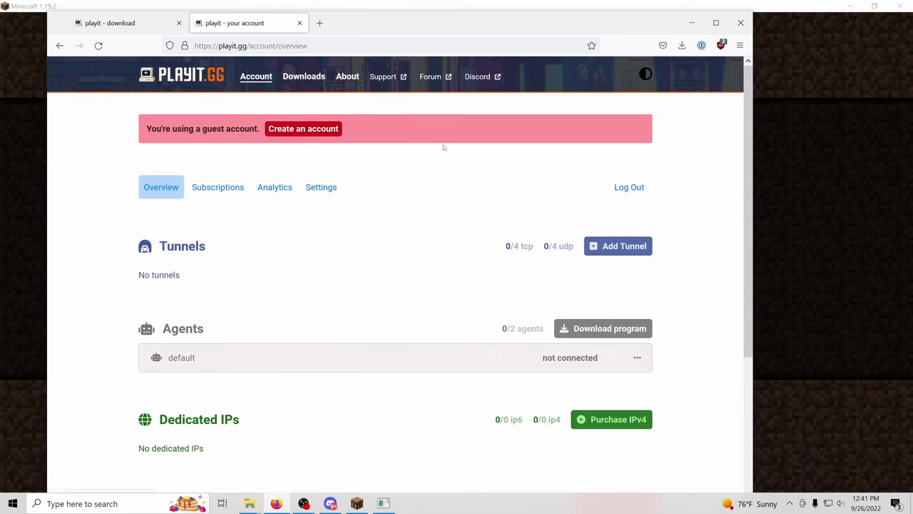
Add a Minecraft TCP tunnel to the playit guest account.
click(615, 240)
click(235, 344)
click(221, 368)
click(222, 368)
click(221, 404)
click(221, 407)
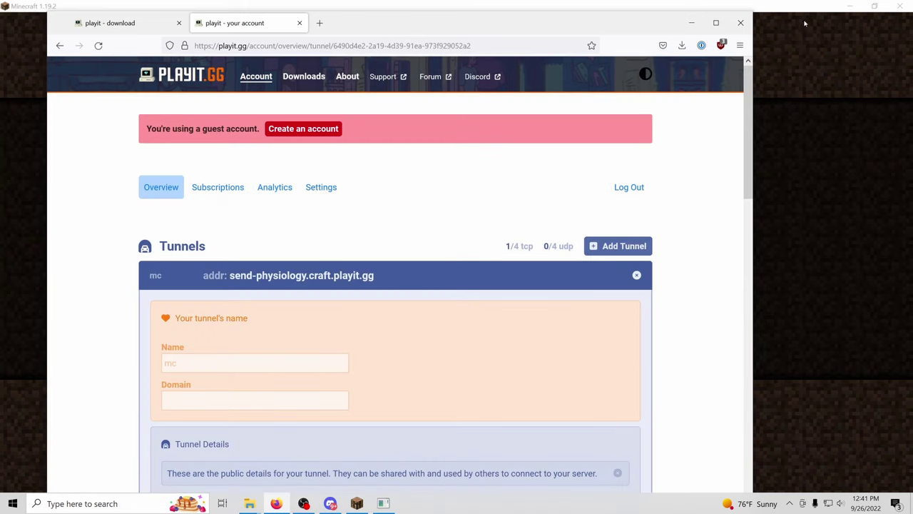
Switch to Minecraft, load the world "New World - With Cheats", and host it with the command /publish 25565.
click(805, 23)
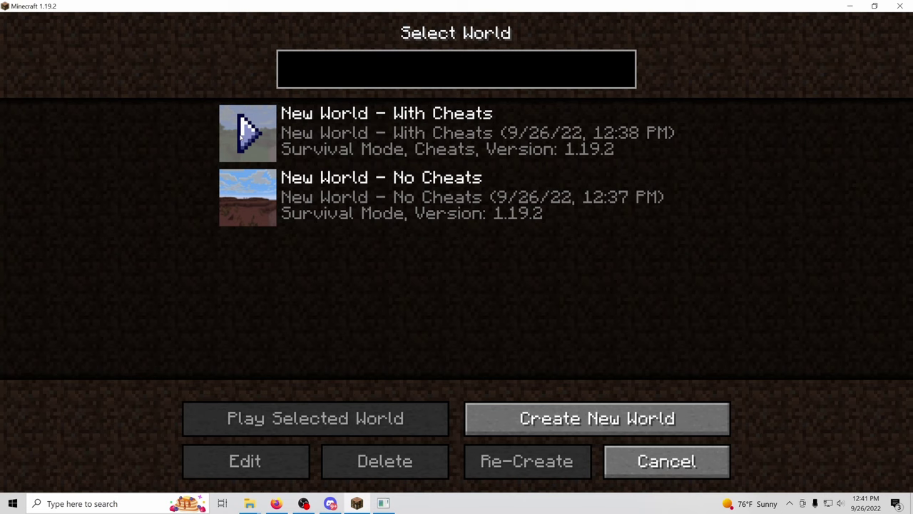
click(240, 138)
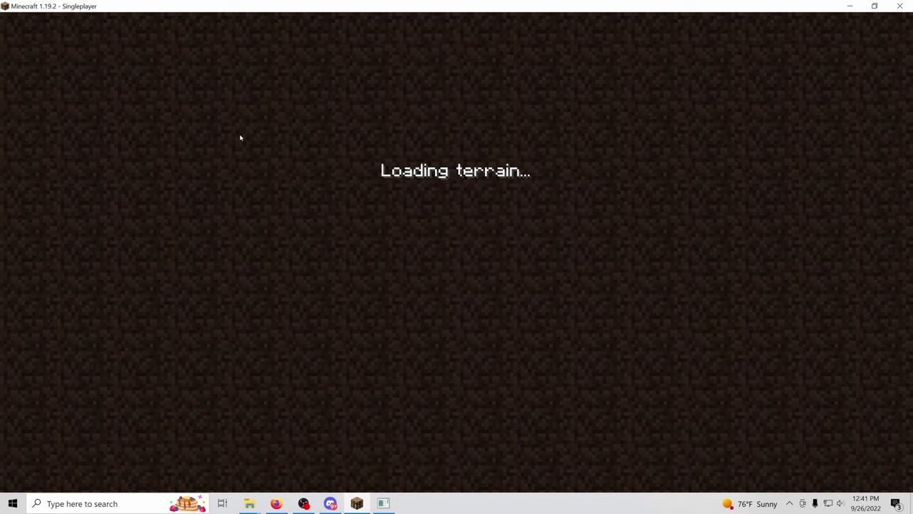
key(slash)
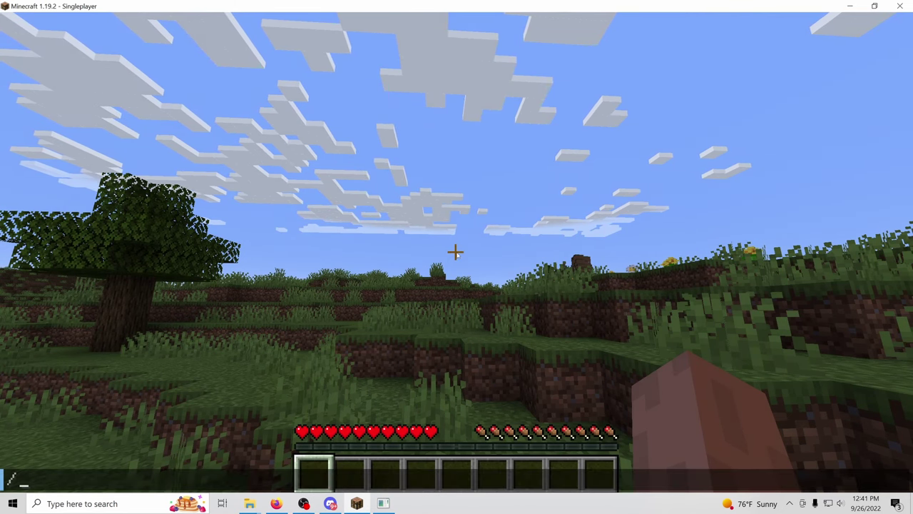
text(publish)
key(Tab)
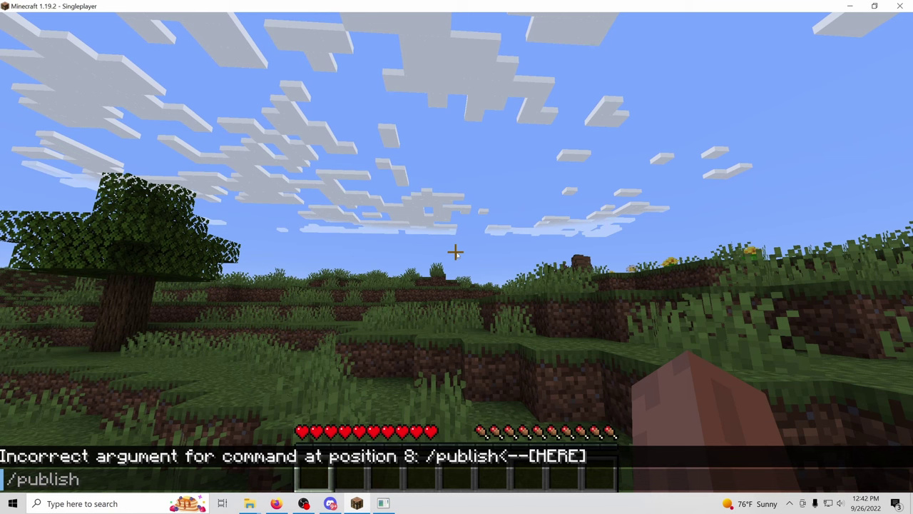
text(25565)
key(Return)
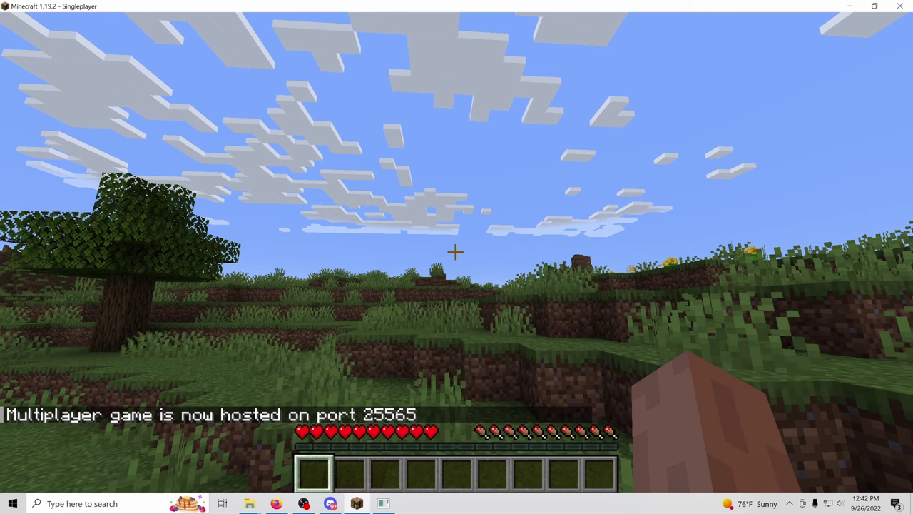
Pause the game and copy the mc tunnel's address, send-physiology.craft.playit.gg, from the playit account page in Firefox.
key(Escape)
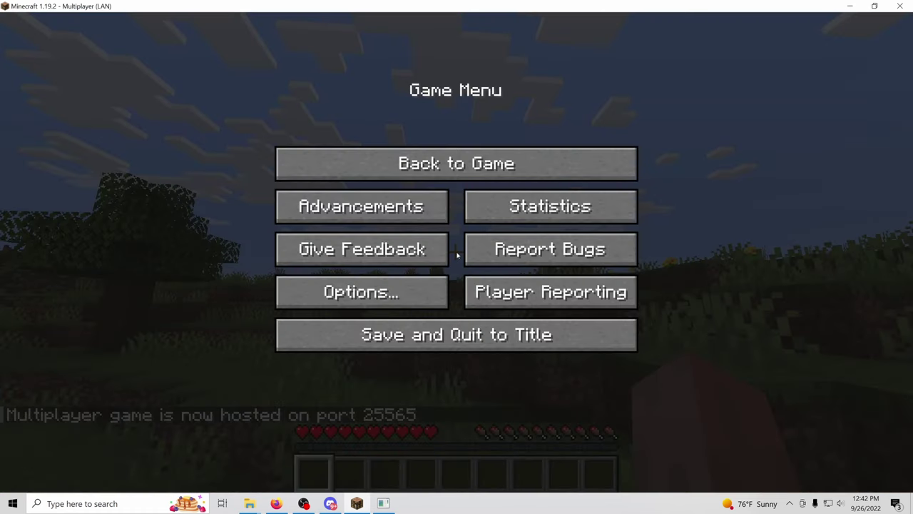
click(276, 503)
triple_click(270, 275)
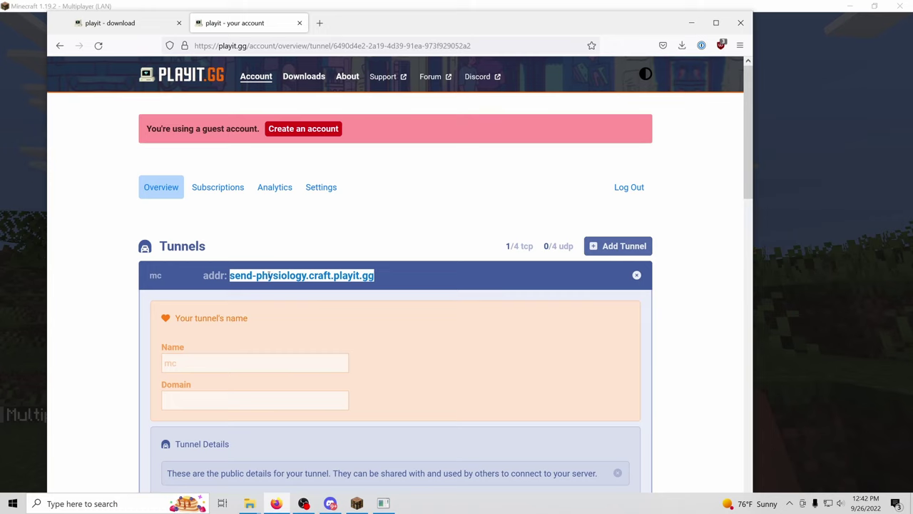
right_click(298, 276)
click(342, 126)
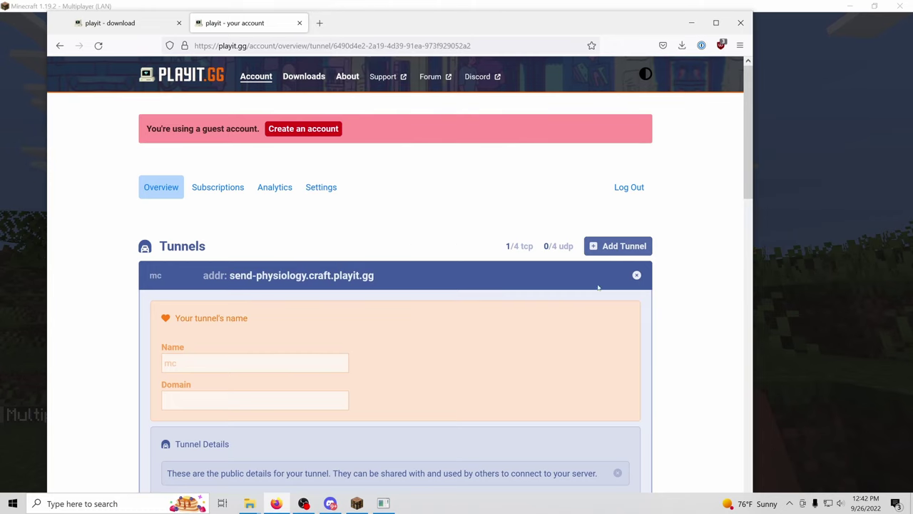
click(637, 274)
triple_click(243, 269)
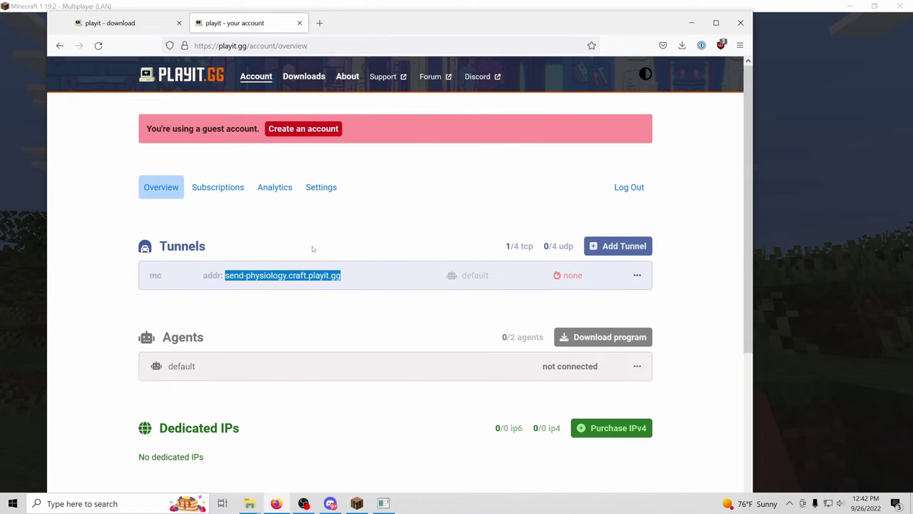
In Discord, send a friend the direct message "join my server" followed by the copied tunnel address.
drag(0, 172, 593, 123)
drag(512, 127, 506, 120)
text(join my server)
key(ctrl+v)
key(Return)
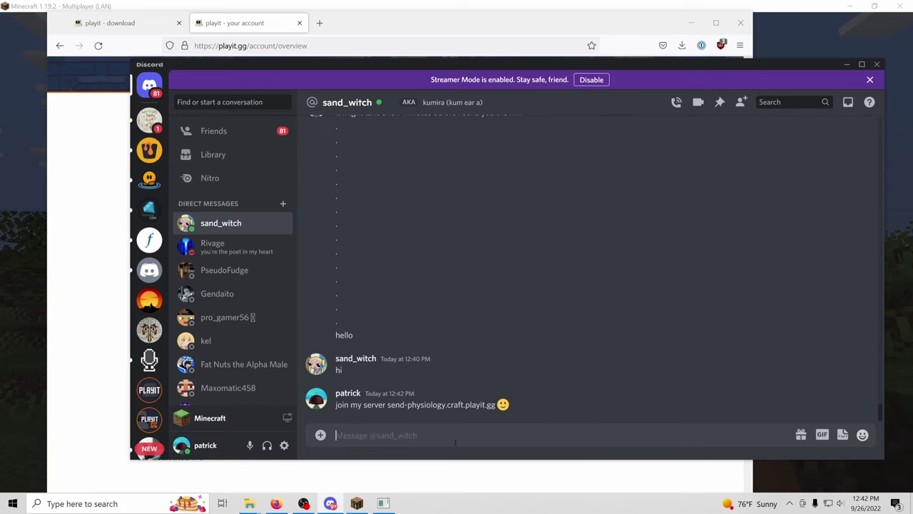
Switch back to Minecraft, resume the hosted world, and move around near the spawn area.
click(357, 503)
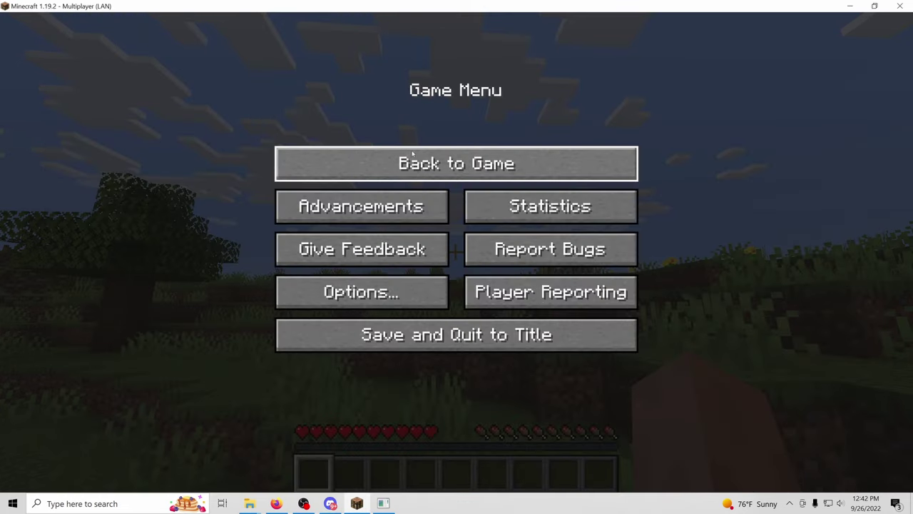
key(Escape)
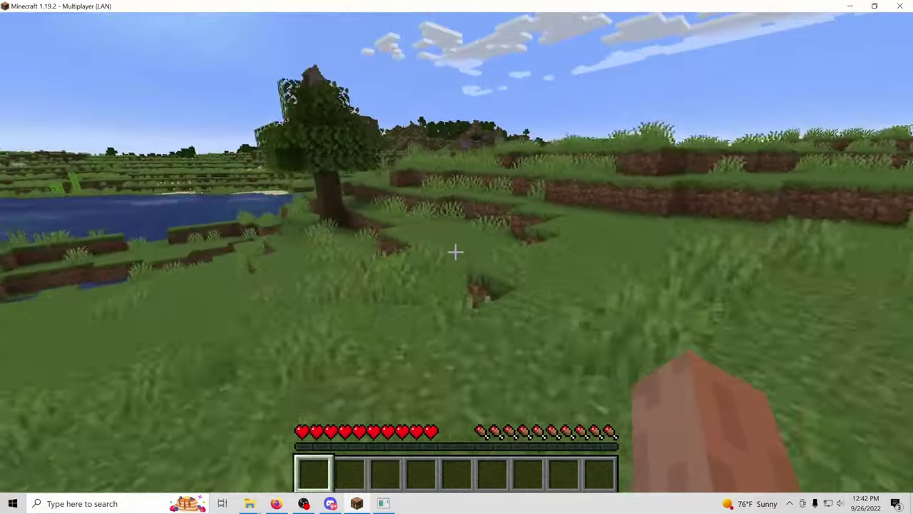
click(455, 251)
key(Escape)
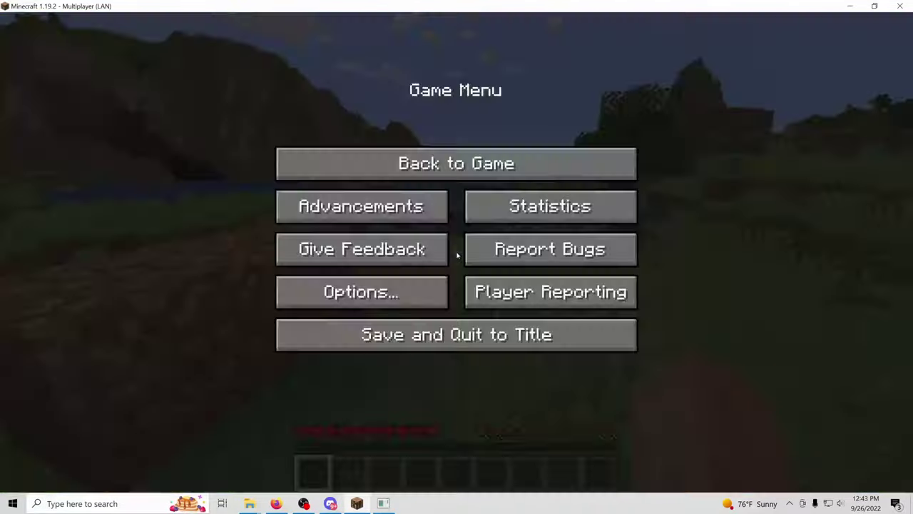
key(Escape)
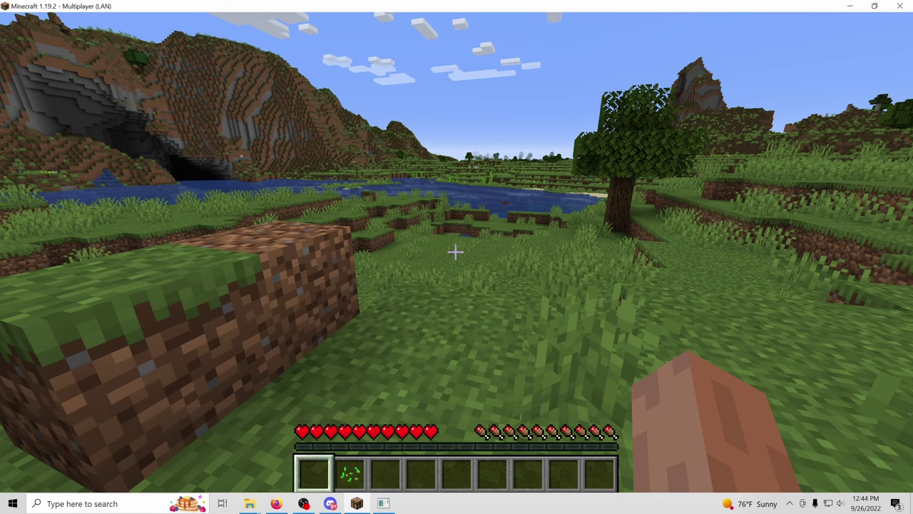
key(e)
key(e)
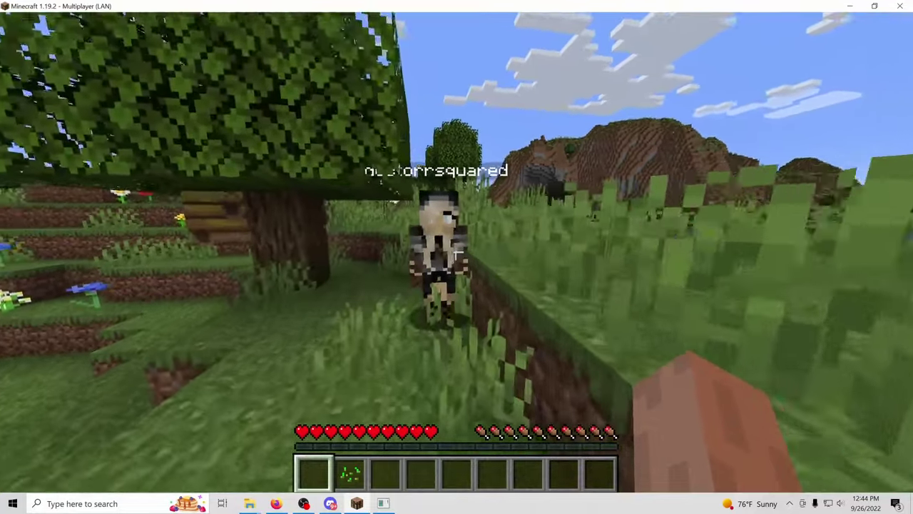
Test the multiplayer connection by moving around the joined player near the tree and hitting at the player and nearby grass.
key(space)
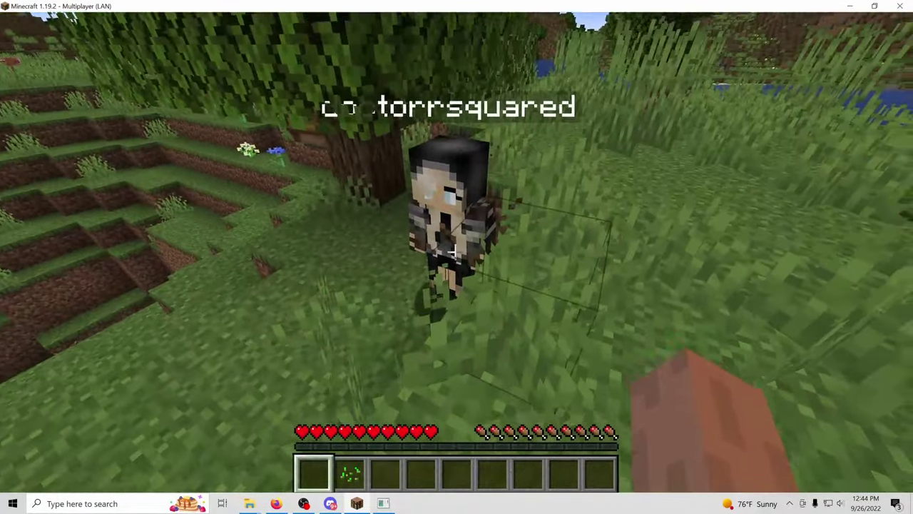
click(455, 252)
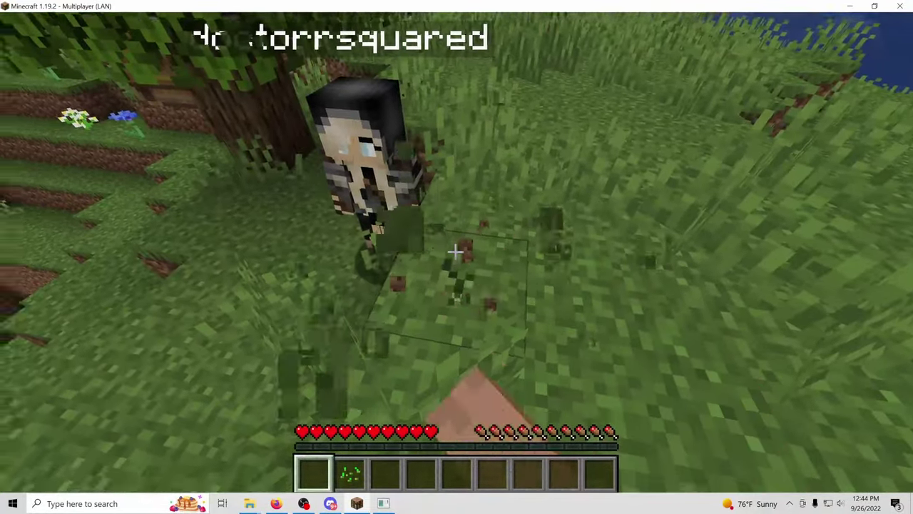
click(454, 252)
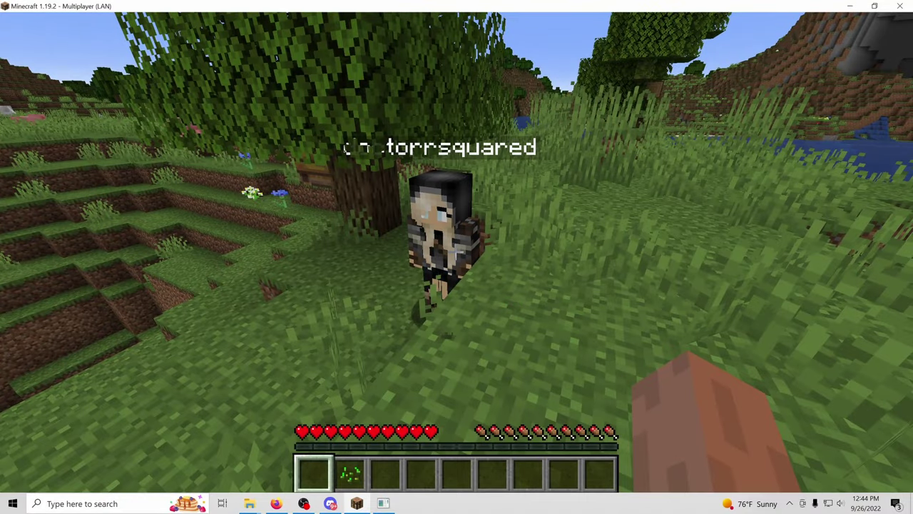
key(s)
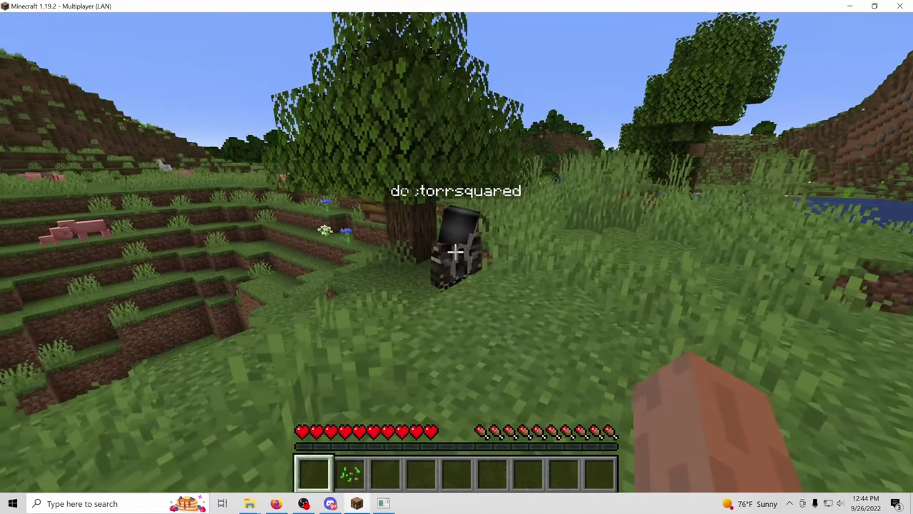
click(455, 252)
click(455, 252)
click(455, 252)
key(s)
key(s)
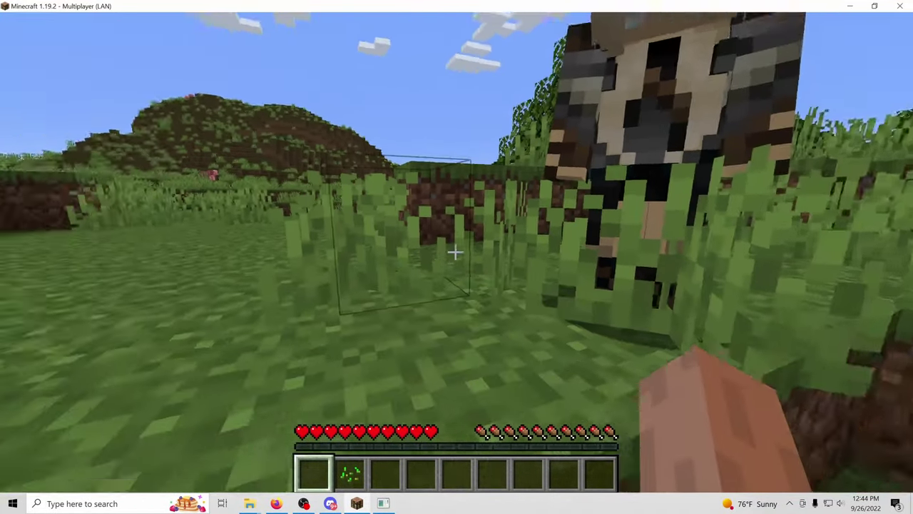
click(455, 251)
click(455, 252)
key(s)
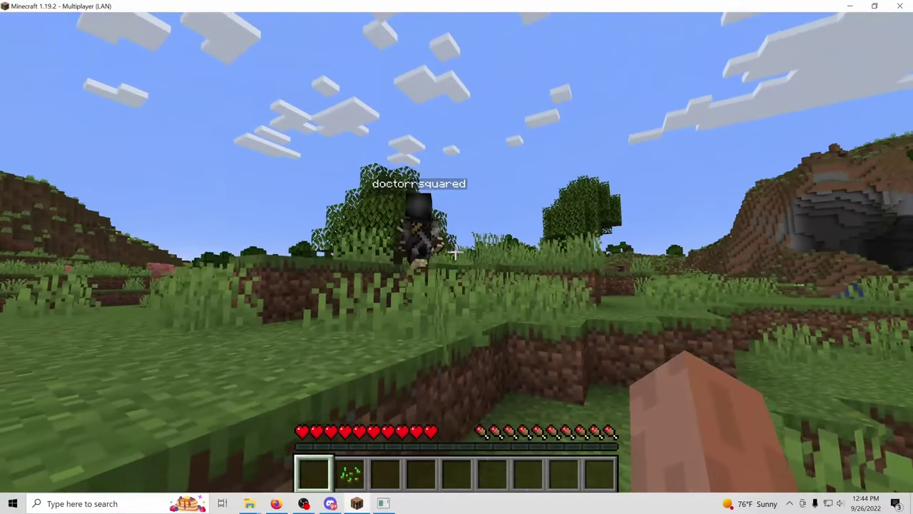
Save and quit the hosted world, and load the world "New World - No Cheats".
key(Escape)
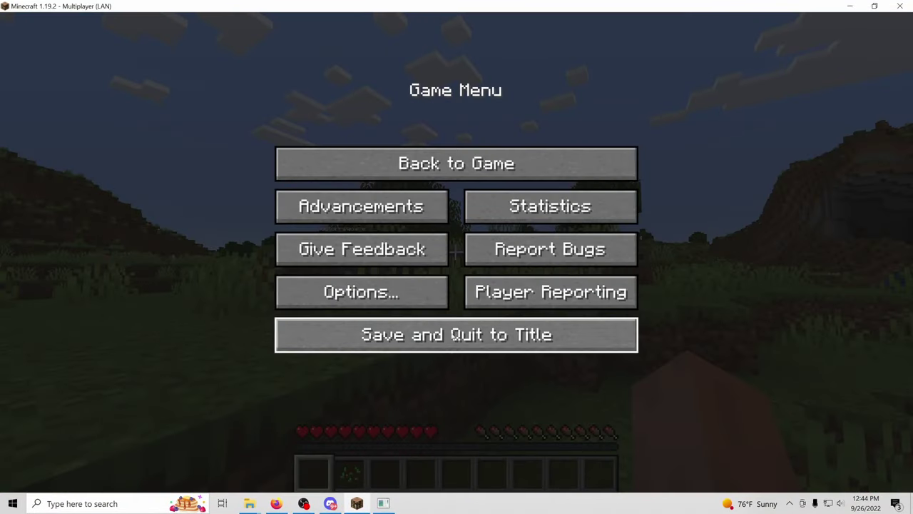
click(458, 334)
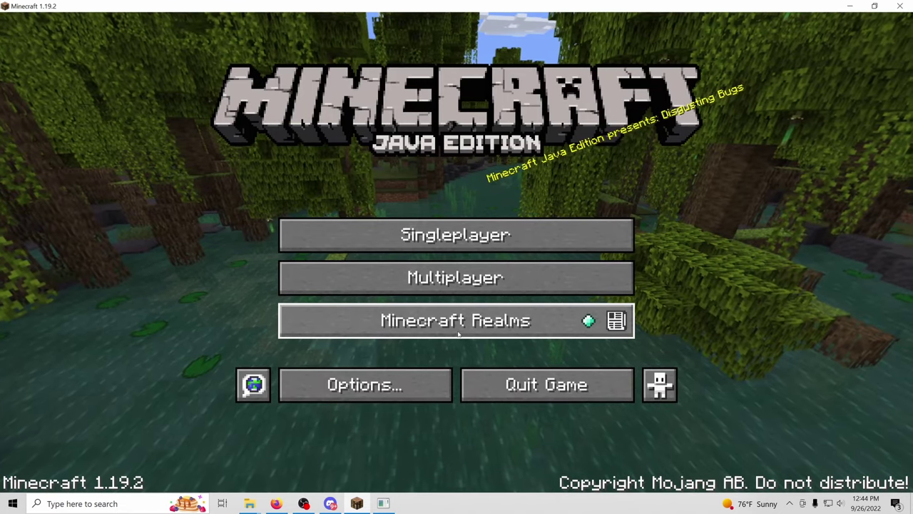
click(457, 236)
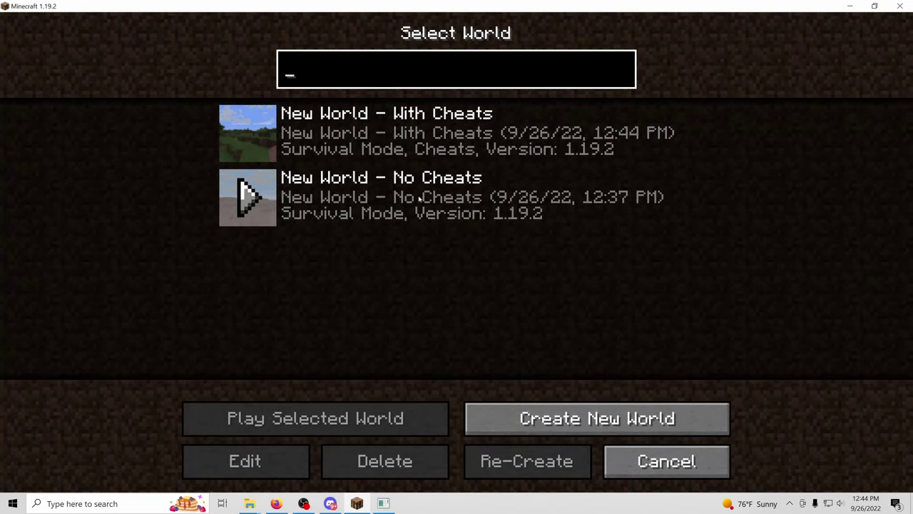
click(246, 200)
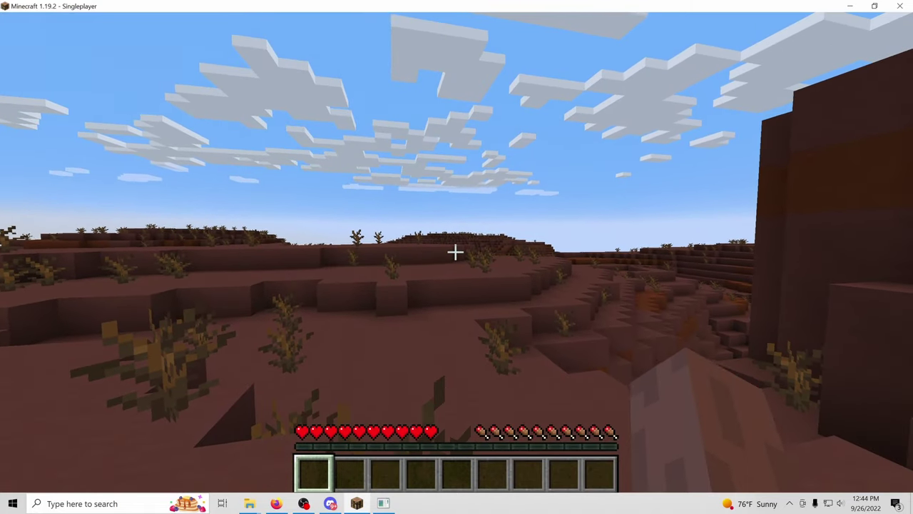
key(Escape)
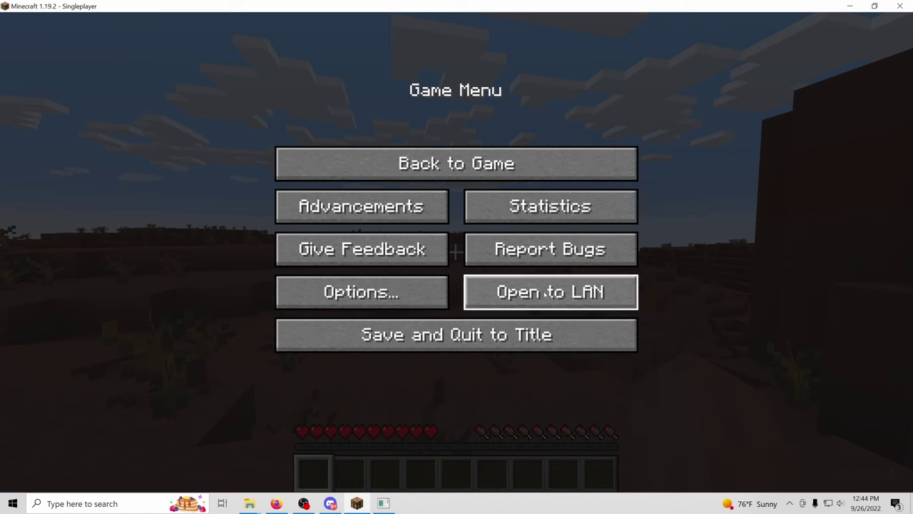
key(Escape)
key(slash)
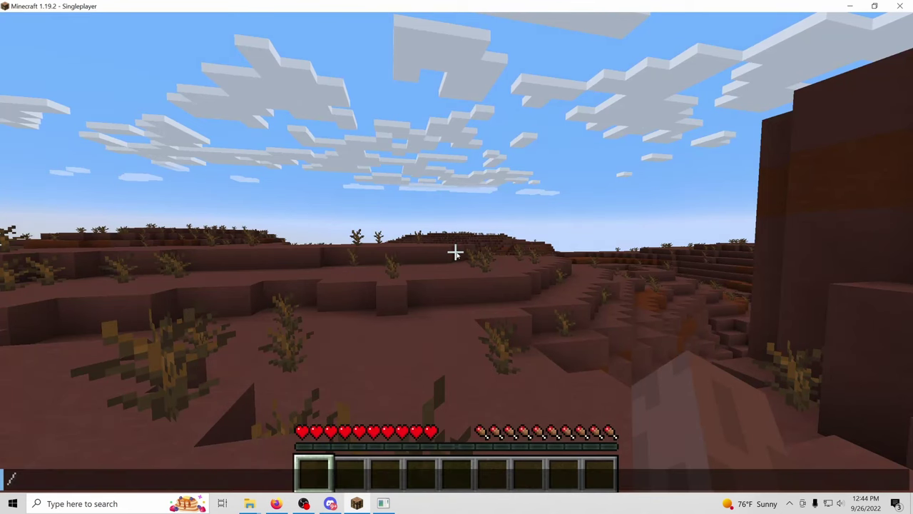
text(plu)
text(ub)
key(Escape)
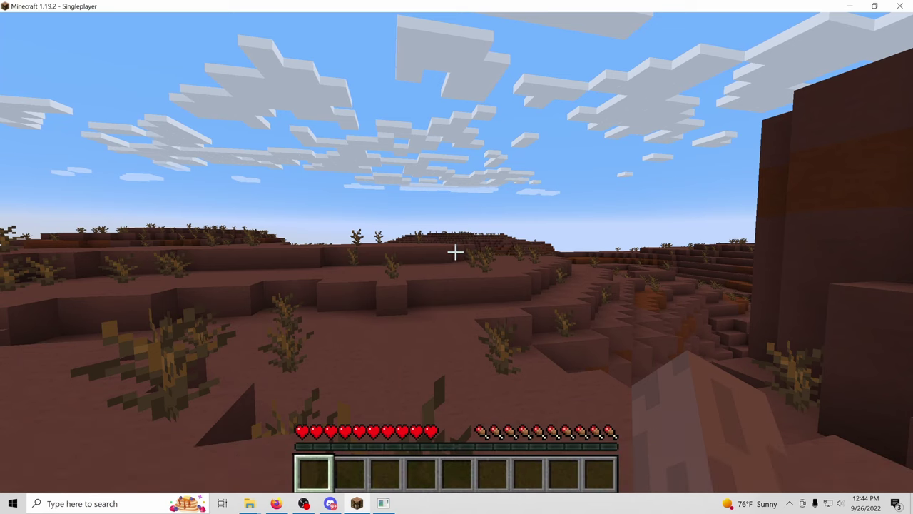
Open the current world to LAN with Survival game mode and cheats off for other players.
key(Escape)
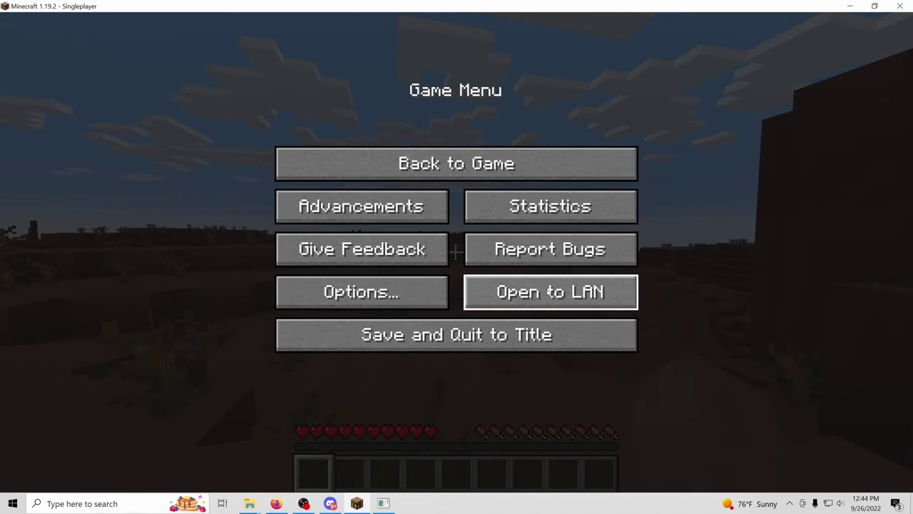
click(550, 292)
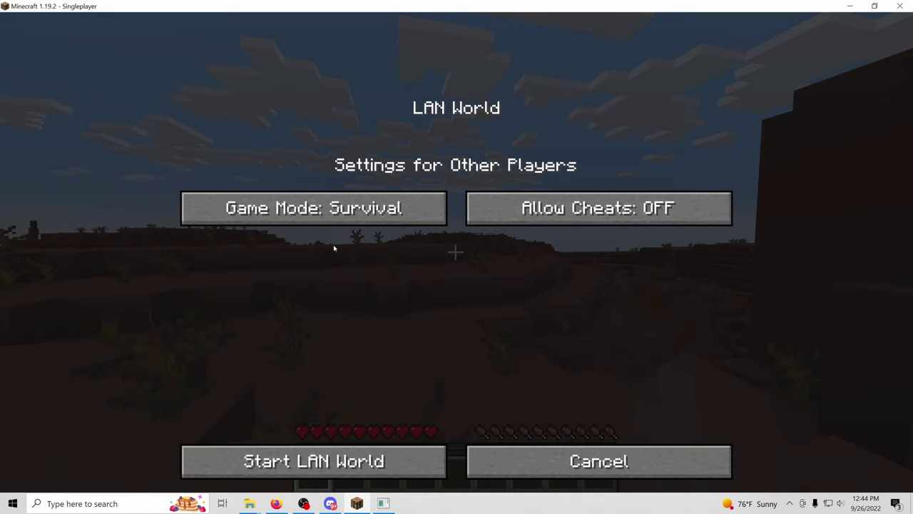
click(294, 464)
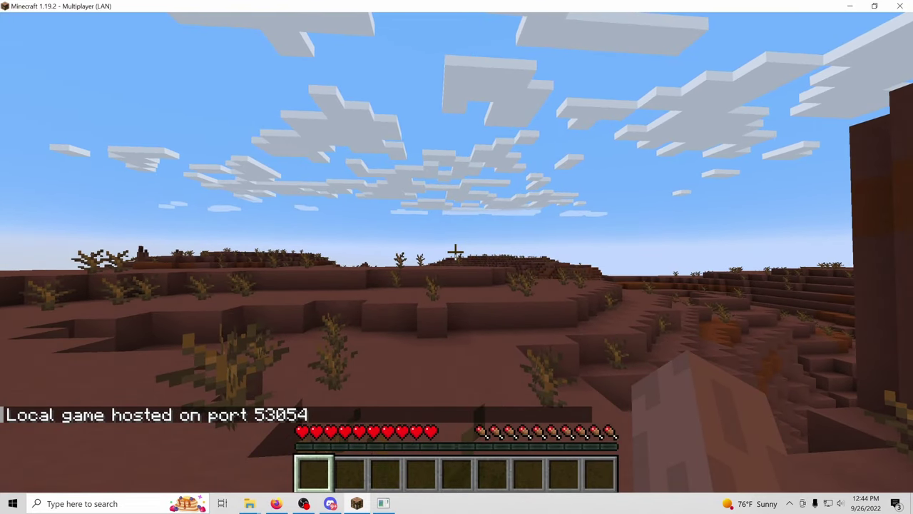
Pause the game, switch to the playit.gg tunnel page in Firefox, and enter 53054 as the tunnel's local port.
key(Escape)
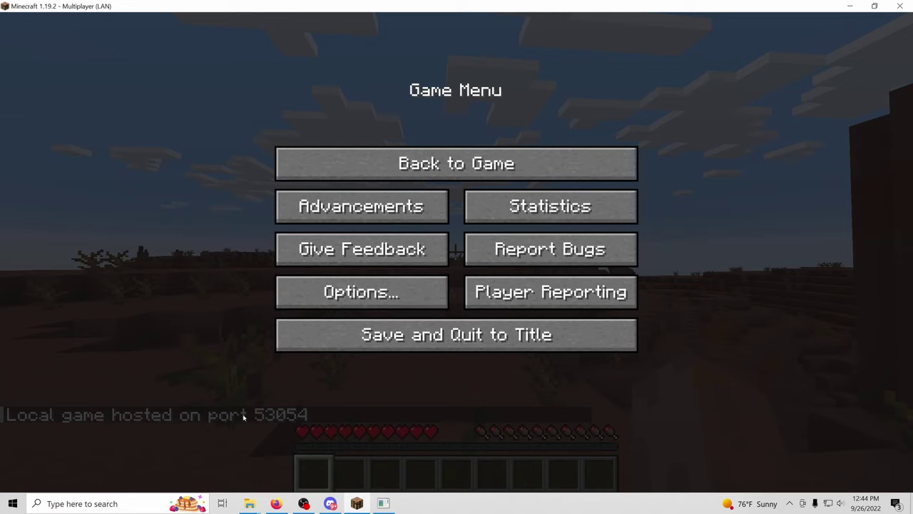
click(276, 503)
click(601, 279)
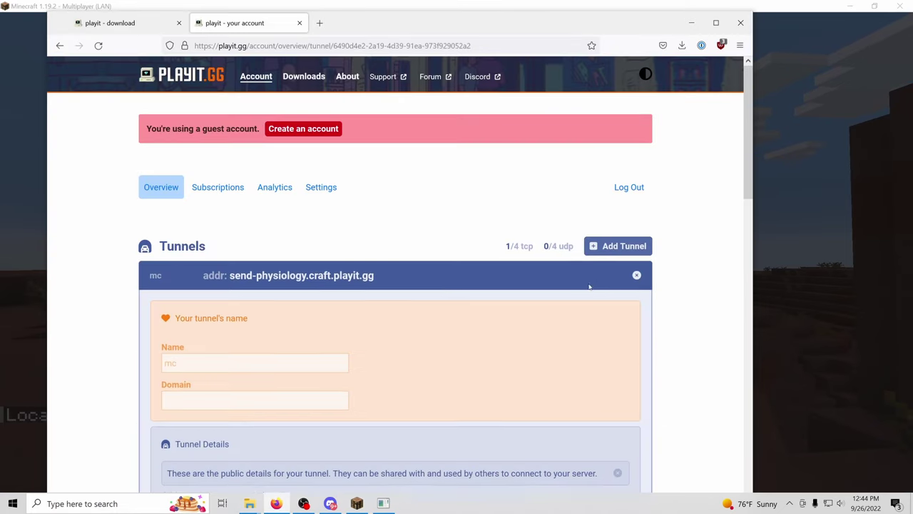
scroll(519, 330, down, 6)
click(314, 345)
text(53054)
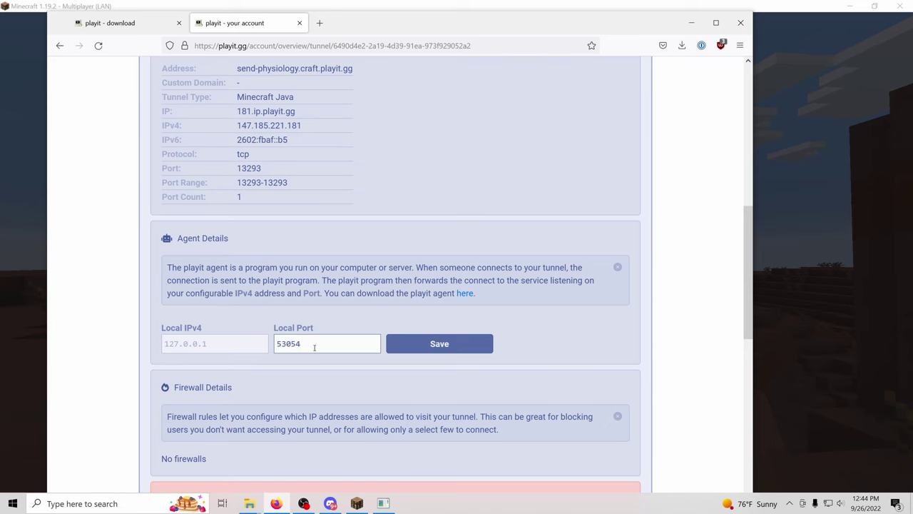
Check the hosted port in Minecraft's chat against the local port entered on playit.gg, and save the tunnel's agent details.
key(alt+Tab)
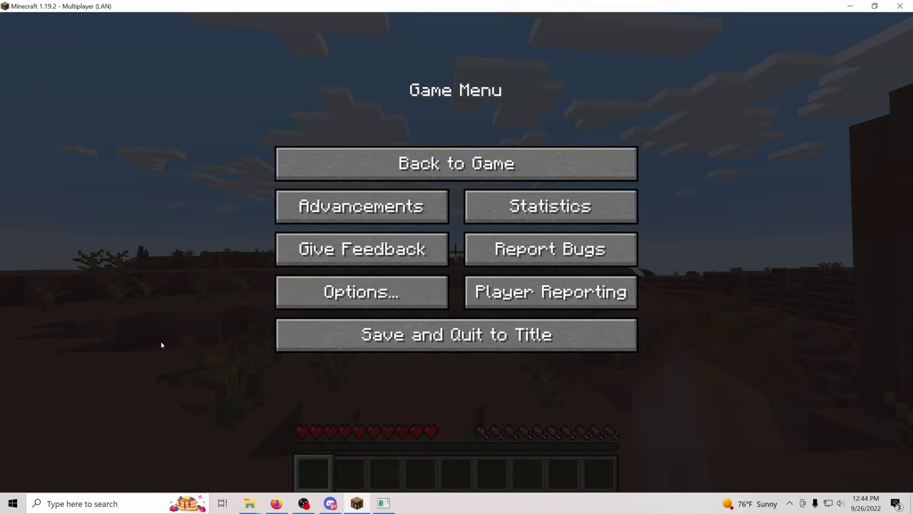
key(Escape)
key(slash)
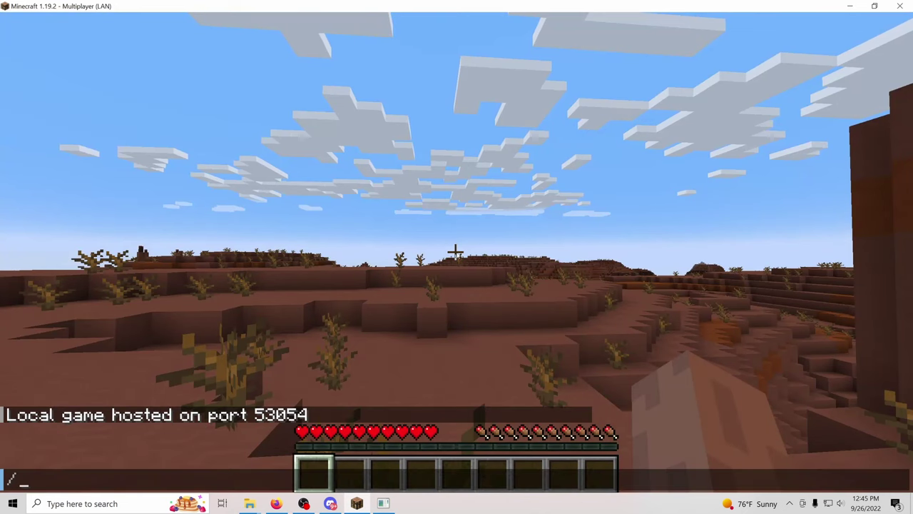
key(BackSpace)
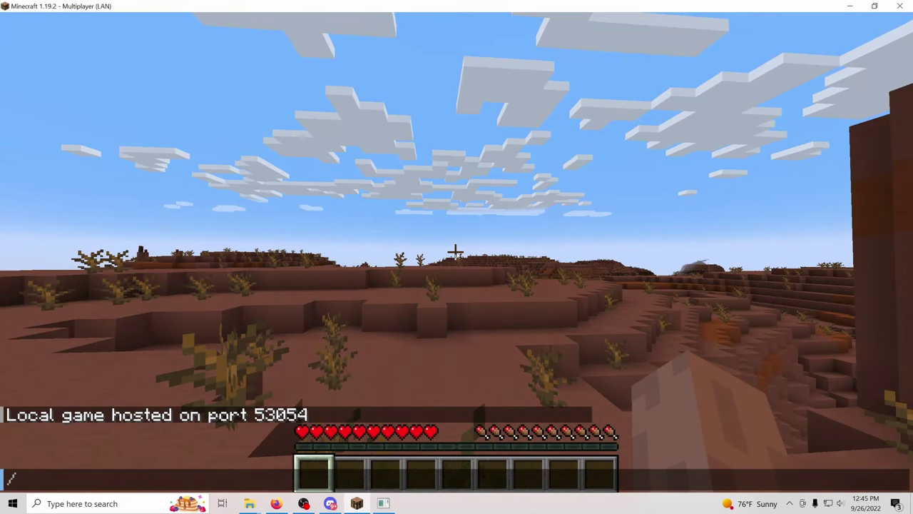
key(alt+Tab)
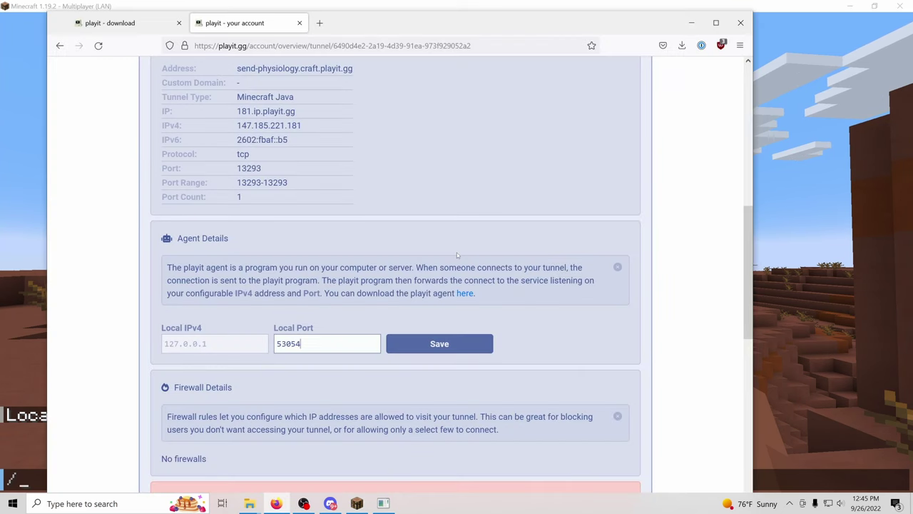
drag(289, 344, 297, 344)
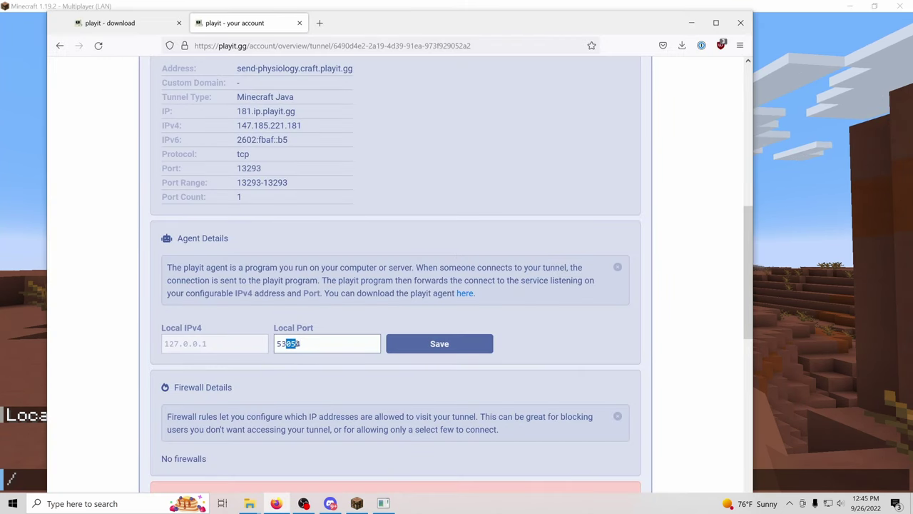
click(305, 347)
click(440, 344)
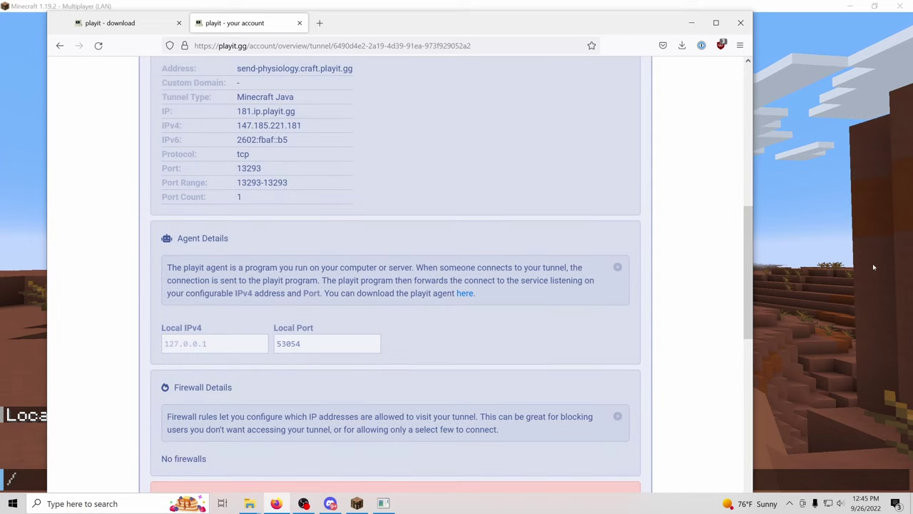
Close the chat and pause Minecraft, and copy the tunnel address send-physiology.craft.playit.gg from the playit.gg page in Firefox.
click(874, 267)
key(Escape)
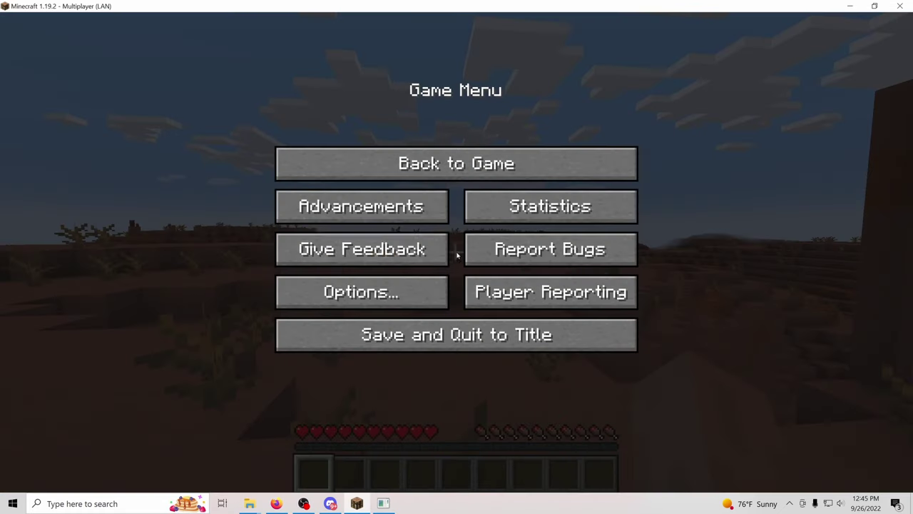
click(276, 503)
scroll(408, 189, up, 8)
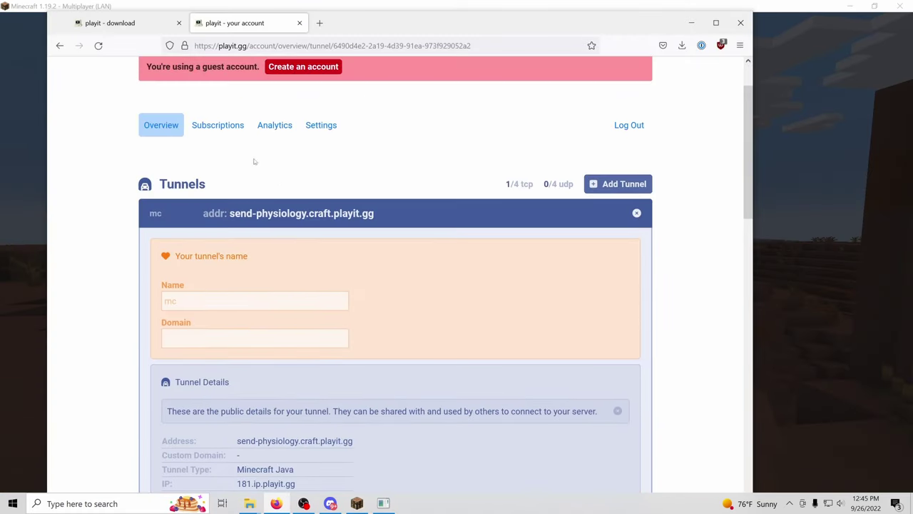
triple_click(280, 213)
key(ctrl+c)
Switch to Discord and send the friend the direct message "join again :)" followed by the copied tunnel address.
click(330, 503)
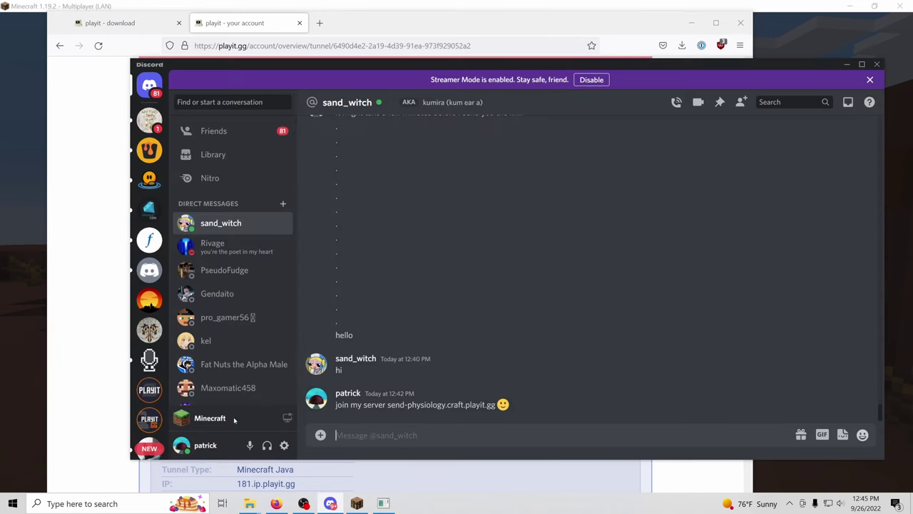
text(join again :))
key(ctrl+v)
key(Return)
Switch back to Minecraft, resume the hosted world, and walk across the badlands breaking dead bushes for sticks.
click(37, 282)
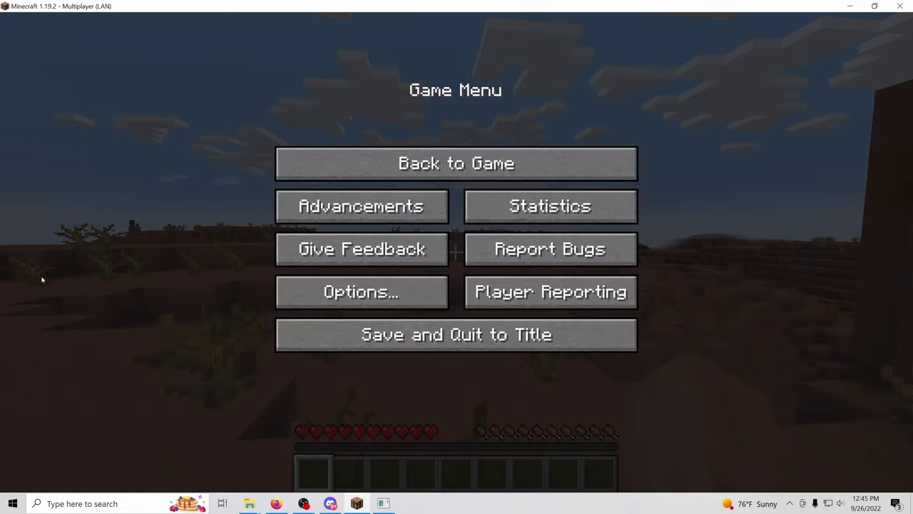
key(Escape)
key(w)
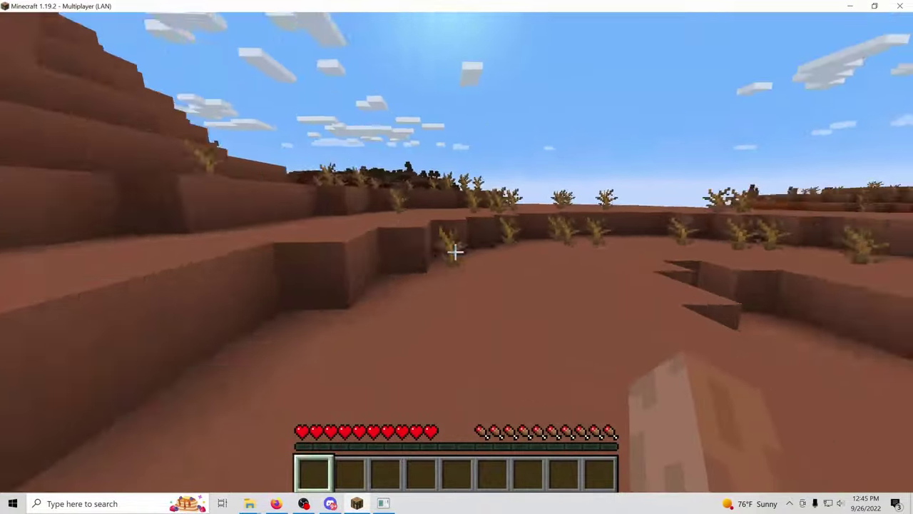
click(455, 251)
key(w)
click(455, 251)
click(455, 251)
click(455, 251)
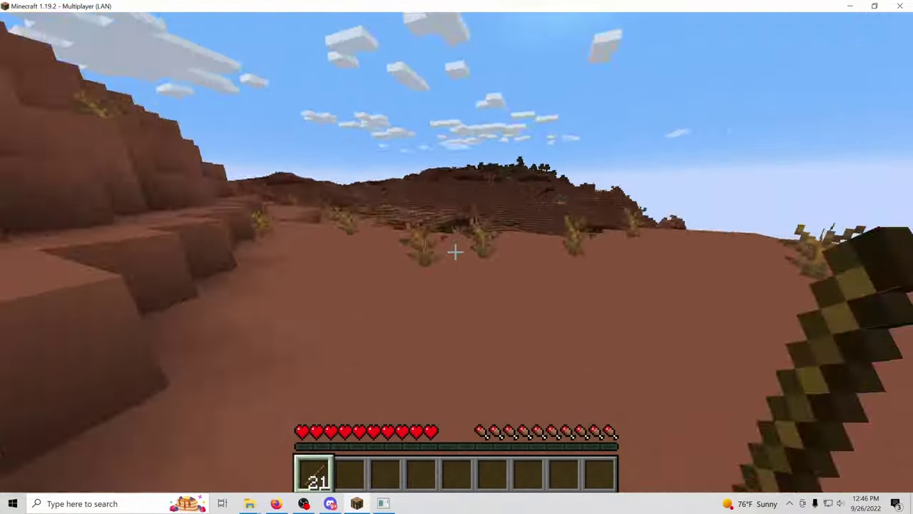
click(455, 251)
Pause the game, switch to Discord, and send the friend the direct message "please :)".
key(Escape)
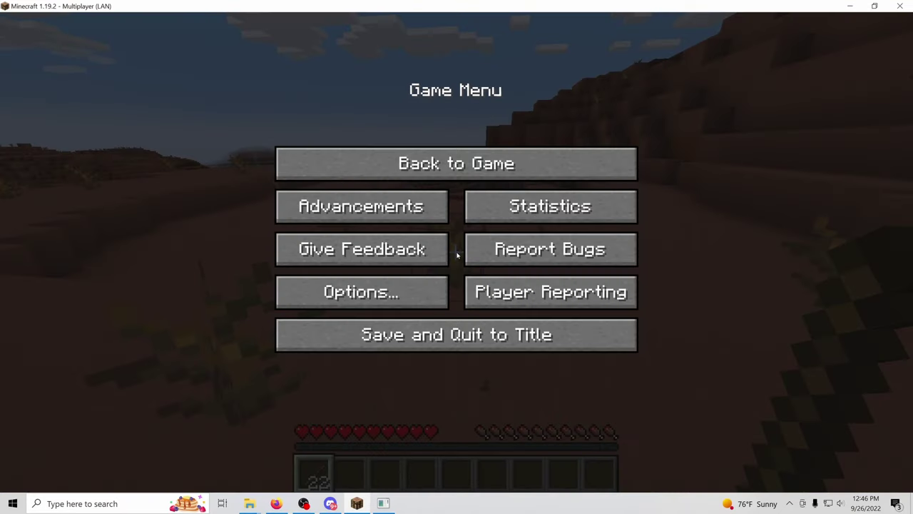
key(alt+Tab)
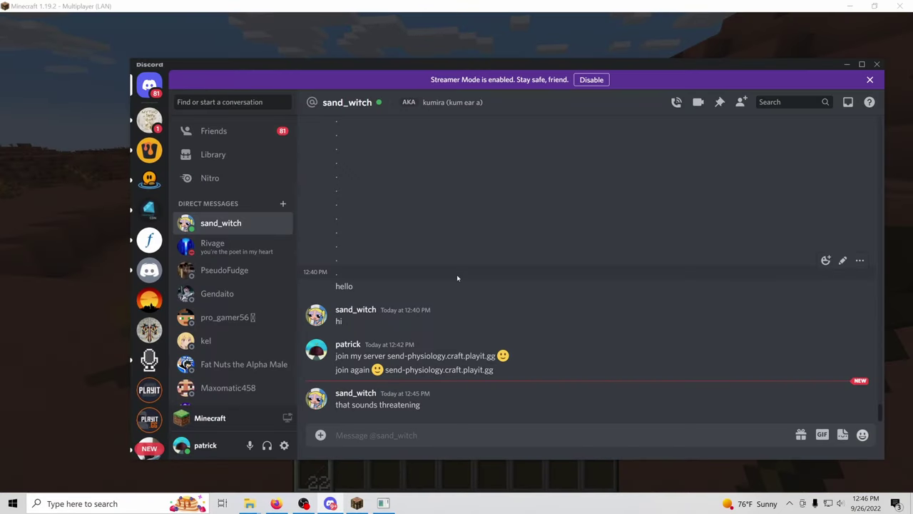
text(please :))
key(Return)
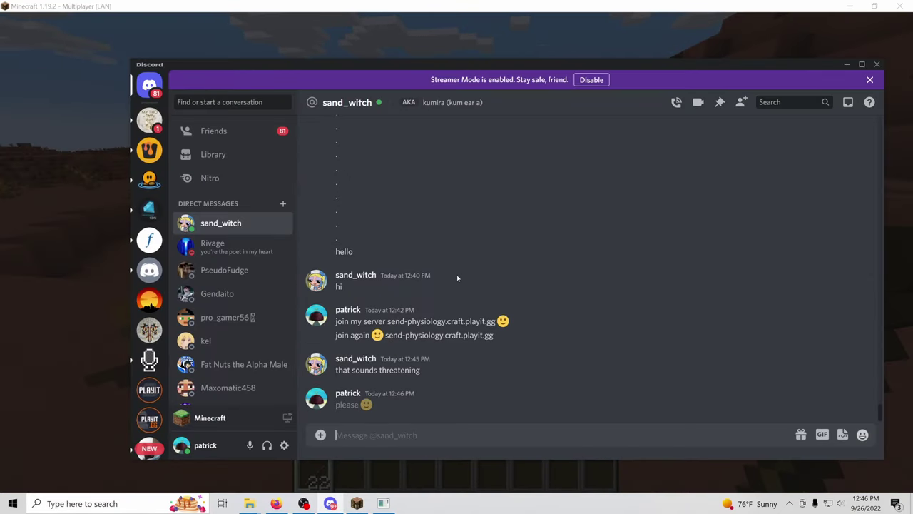
Return to Minecraft, resume the world, and collect more sticks from the dead bushes while waiting for the friend.
key(alt+Tab)
key(Escape)
click(455, 251)
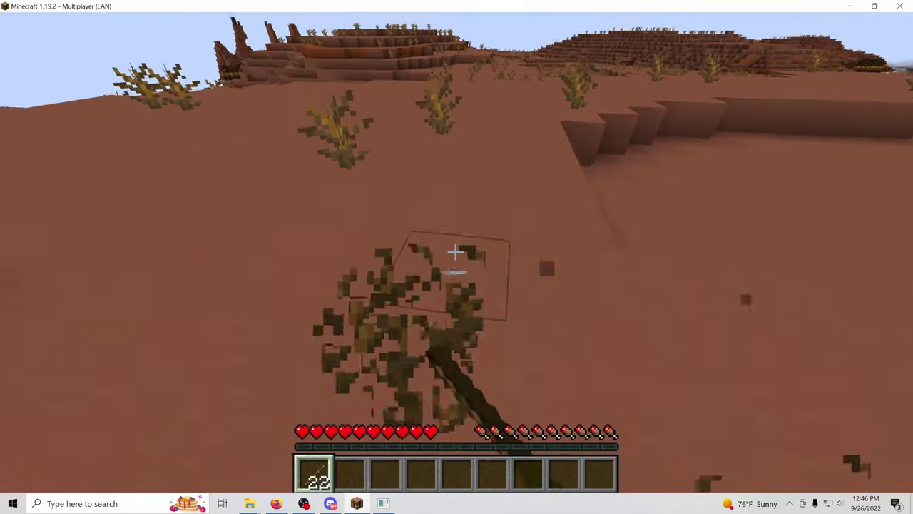
click(455, 251)
click(455, 251)
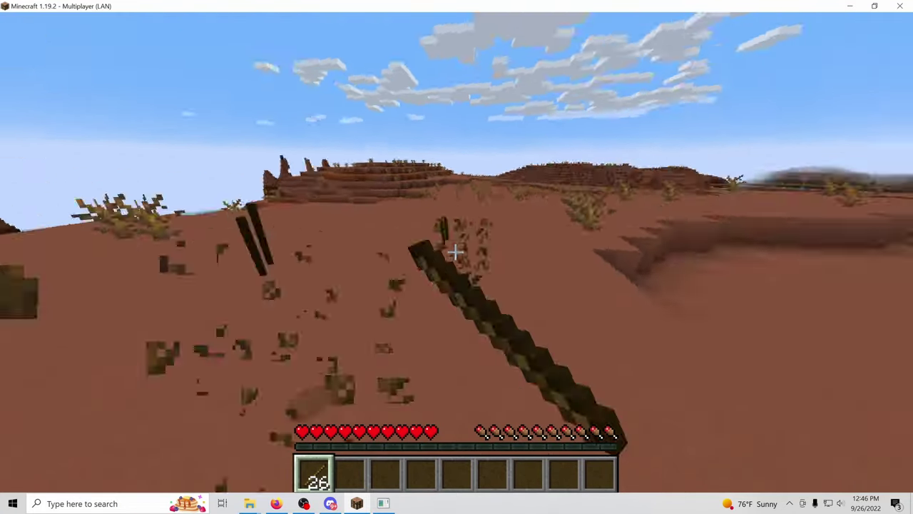
click(455, 252)
click(455, 251)
click(455, 252)
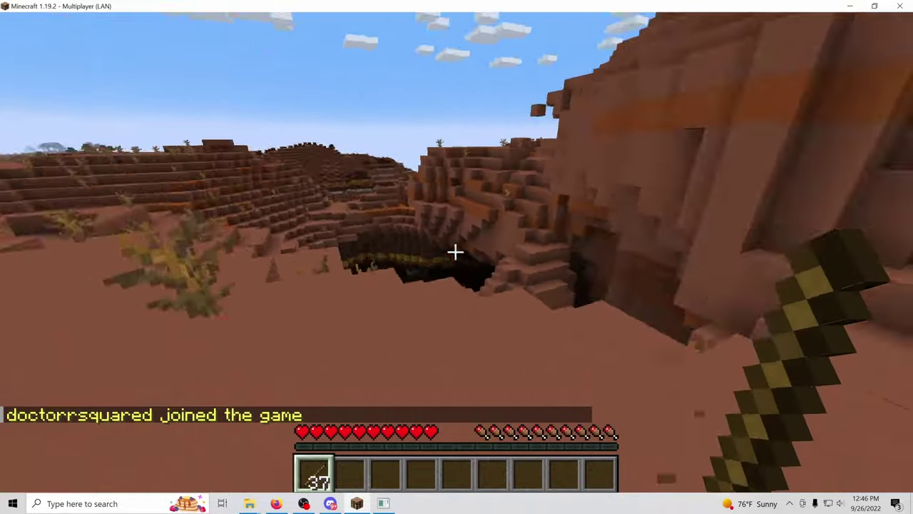
Walk over to the joined player beside the terracotta steps and move around them to test the multiplayer connection.
key(w)
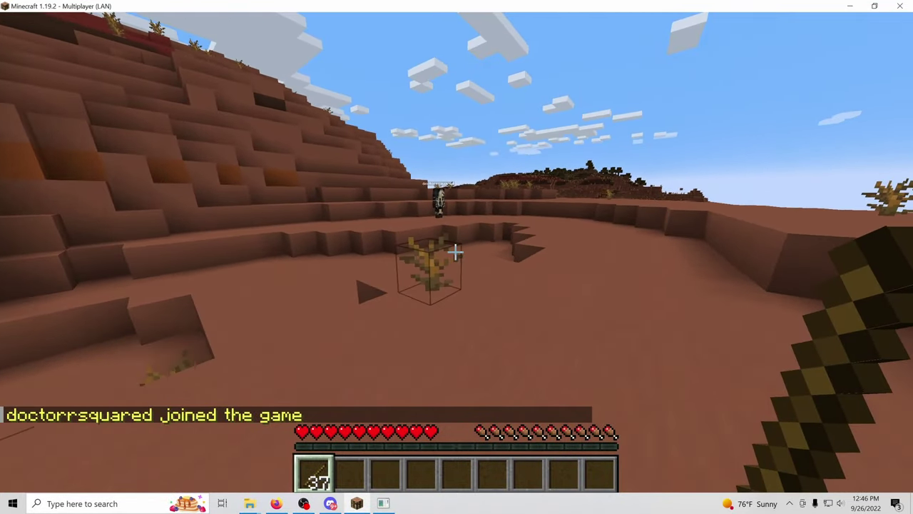
key(w)
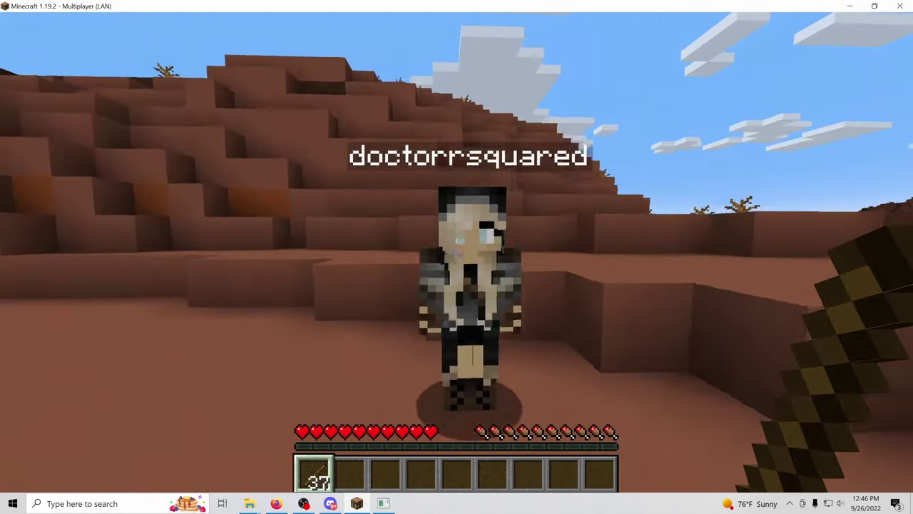
key(s)
key(w)
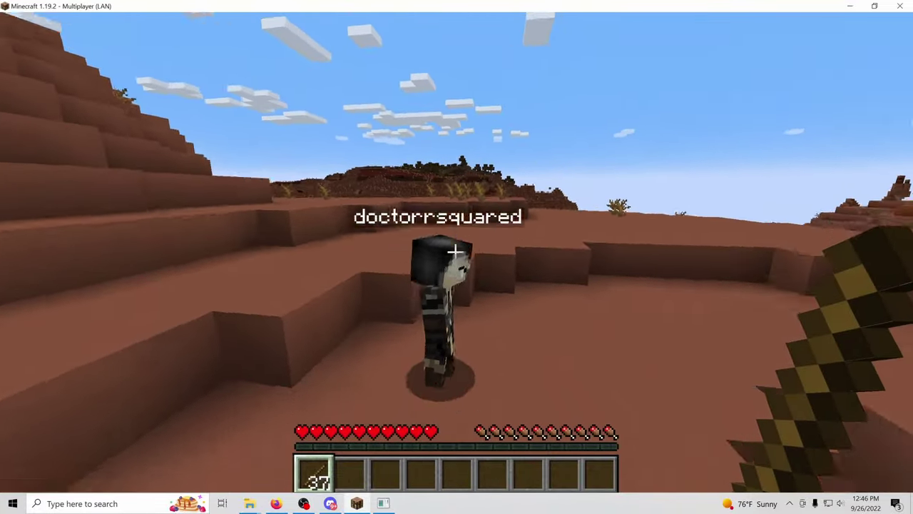
key(w)
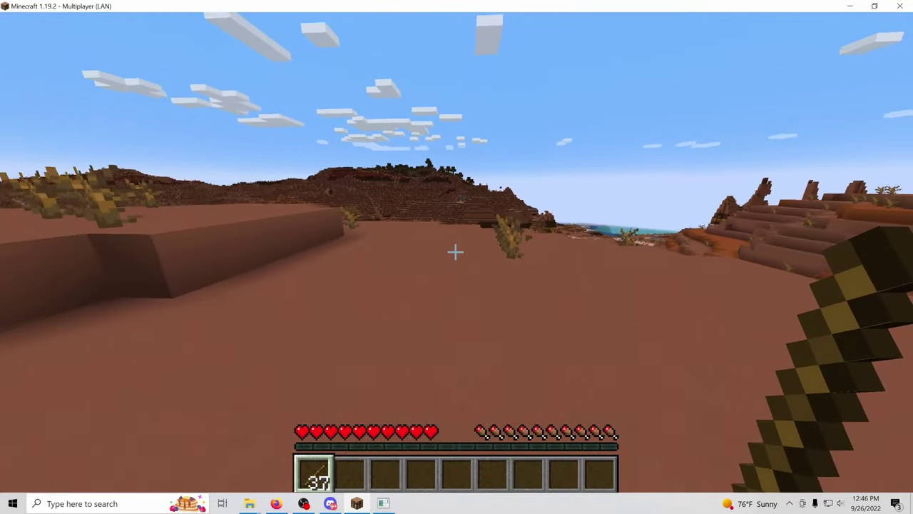
Roam the badlands with the joined player, breaking a dead bush on the way and following them toward the valley.
key(w)
click(456, 252)
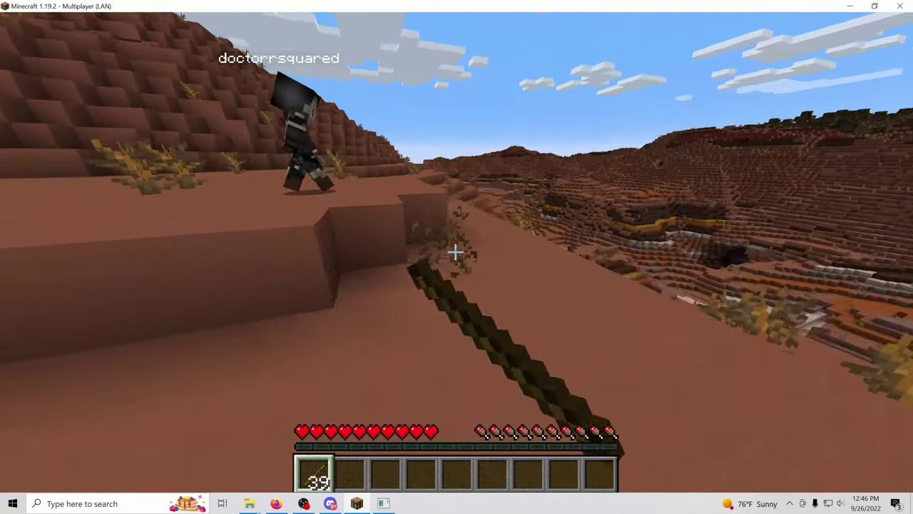
click(455, 252)
key(w)
key(space)
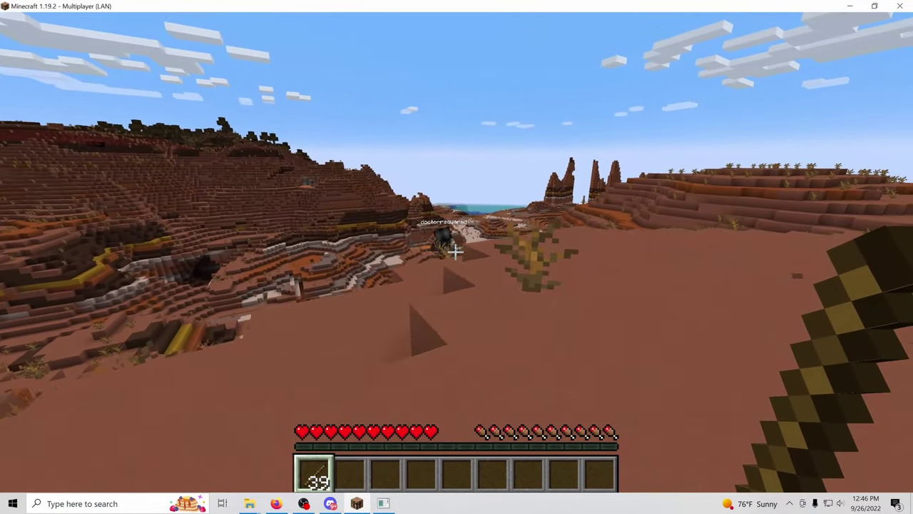
key(w)
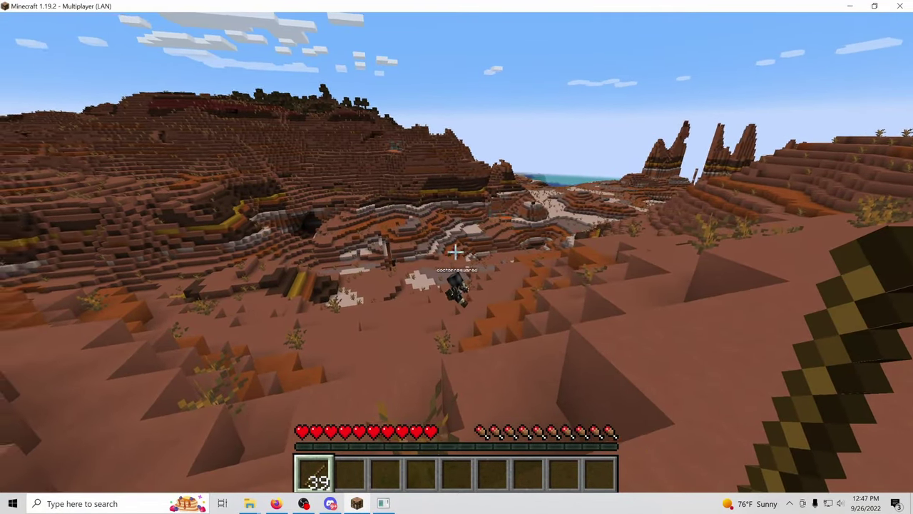